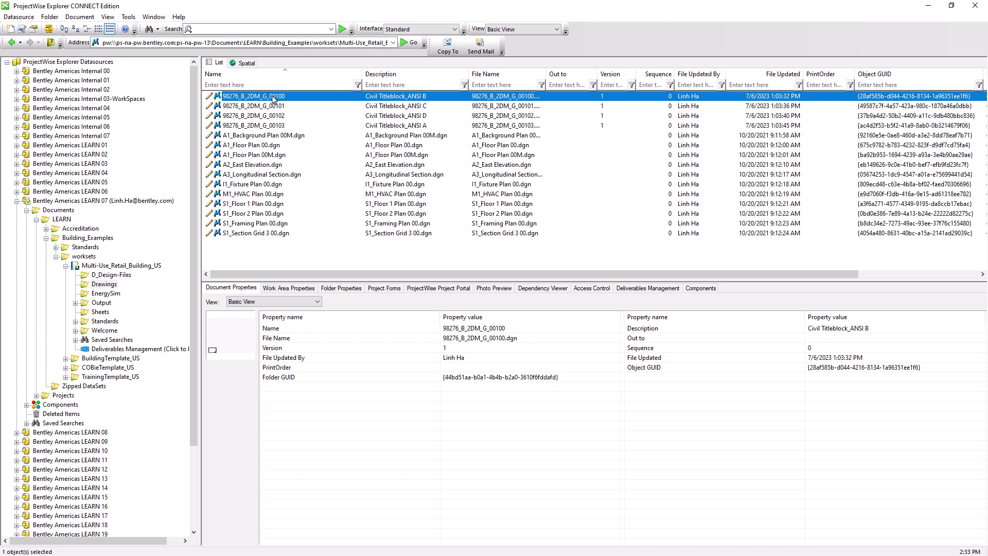
- Enter 'Original document from a previous project BSI200' as 98276_B_2DM_G_00100's Revision_Note and save it
{"action": "left_click", "coordinate": [33, 29]}
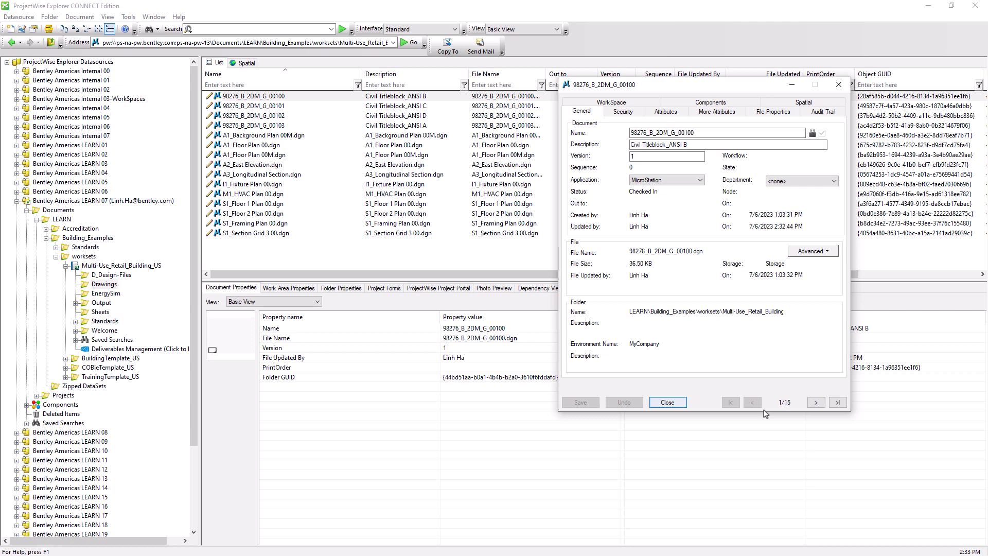
{"action": "left_click", "coordinate": [669, 113]}
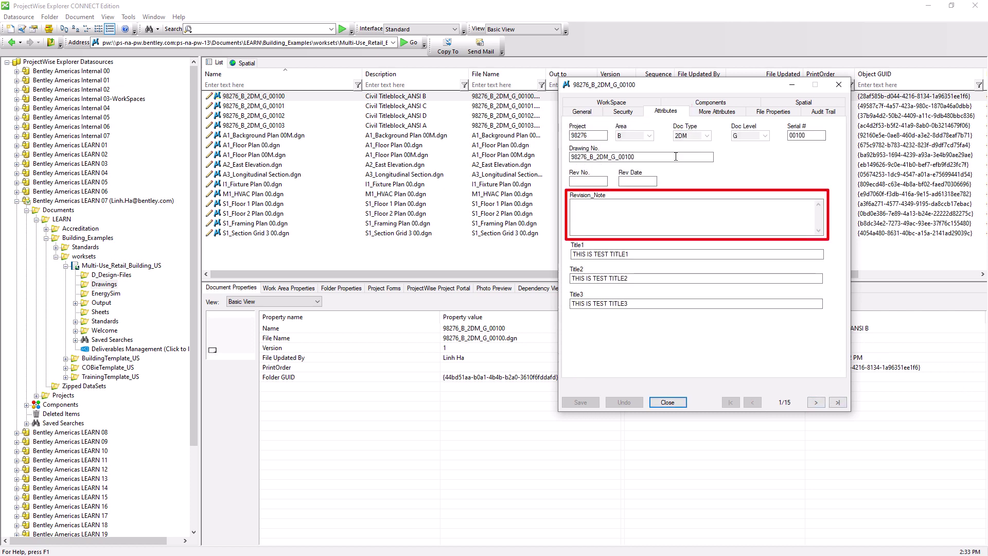
{"action": "left_click", "coordinate": [676, 209]}
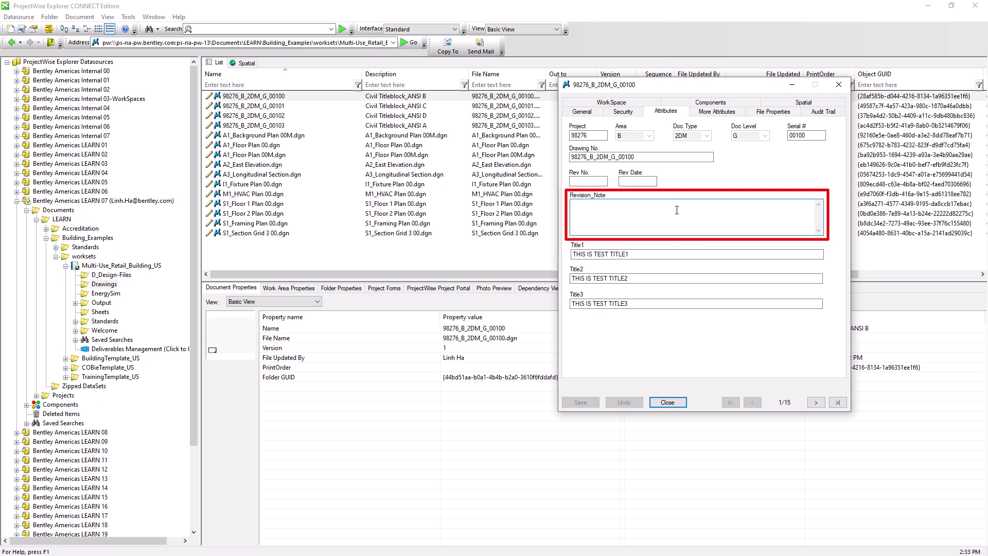
{"action": "type", "text": "Original document from a previous project BSI200"}
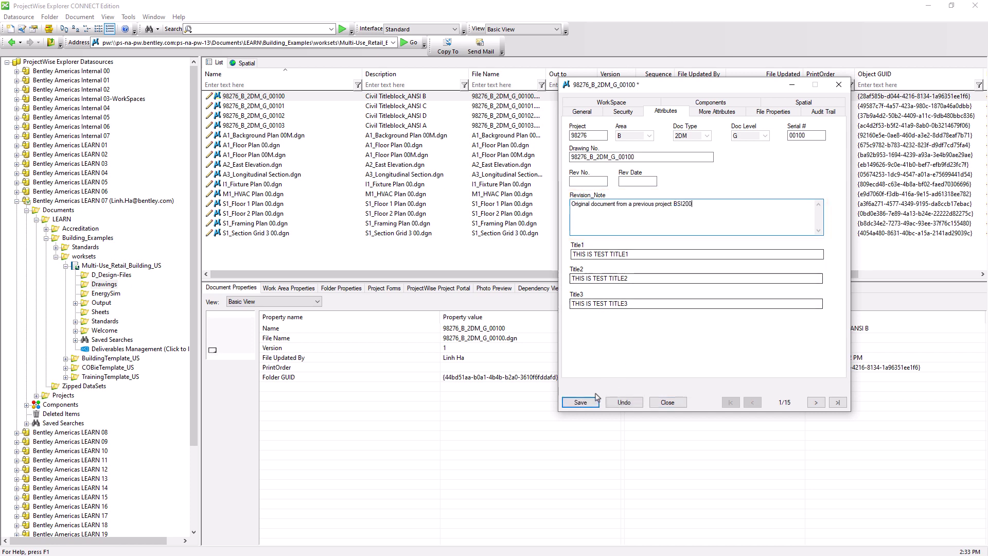
{"action": "left_click", "coordinate": [580, 402]}
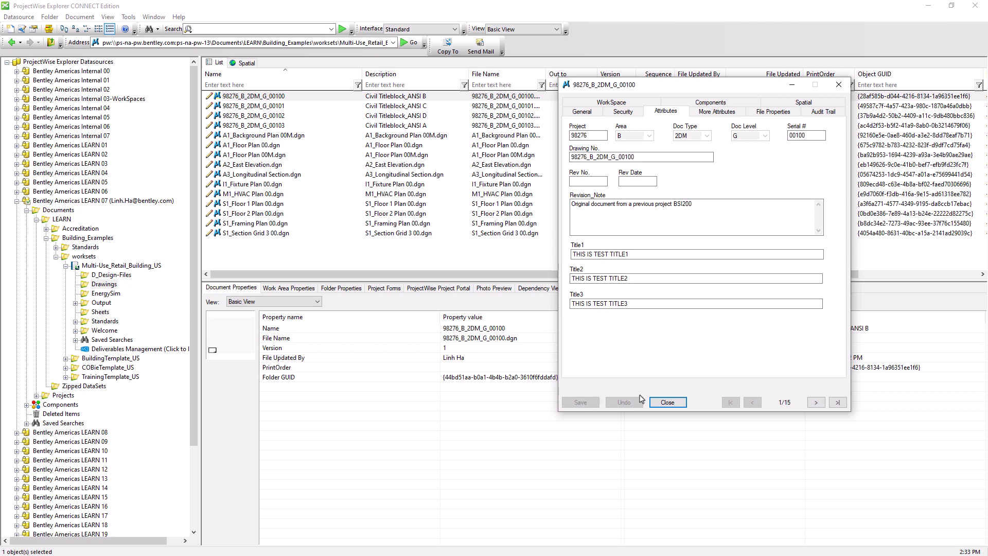
- Close the Properties dialog of 98276_B_2DM_G_00100
{"action": "left_click", "coordinate": [666, 403]}
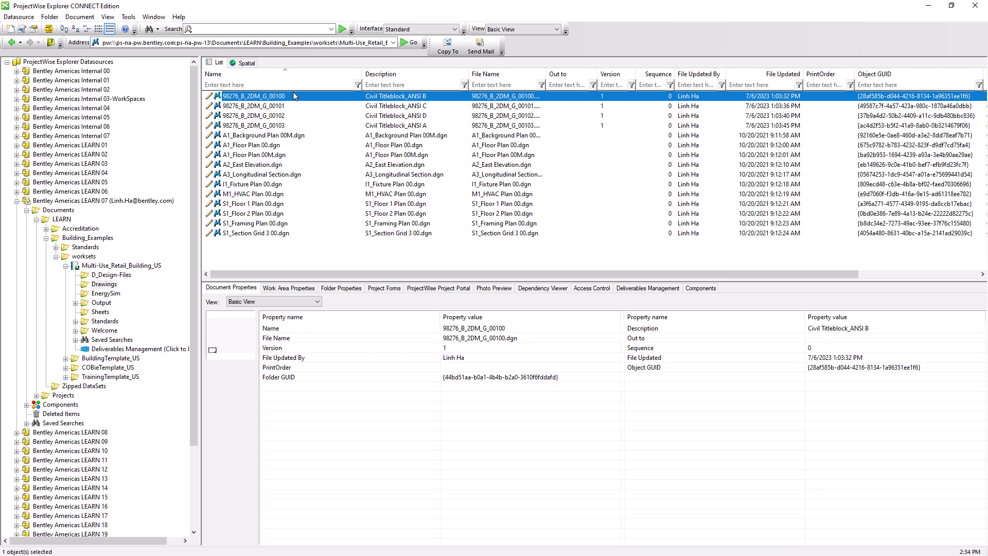
- Open Modify Documents for the four selected 98276_B_2DM_G titleblock documents
{"action": "left_click", "coordinate": [295, 125], "text": "shift"}
{"action": "right_click", "coordinate": [294, 127]}
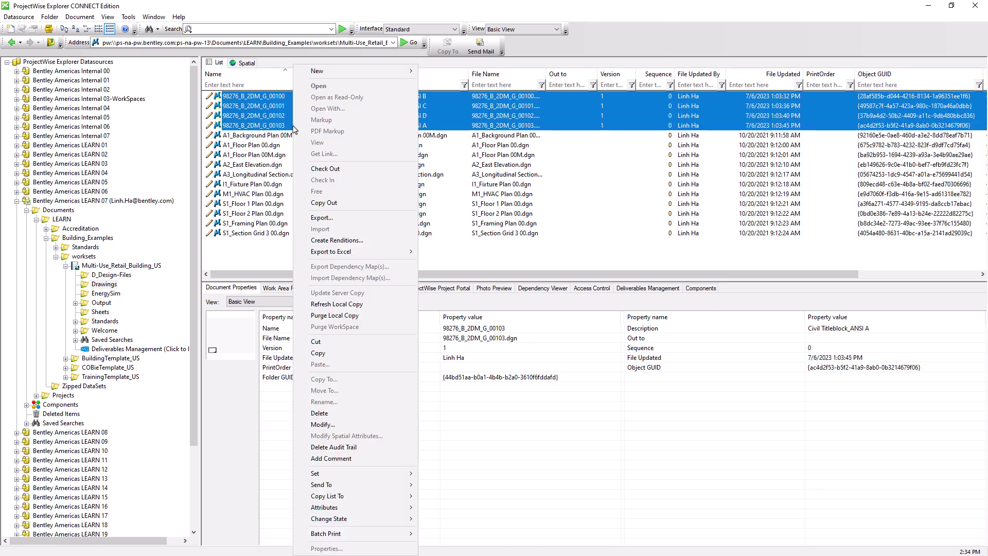
{"action": "left_click", "coordinate": [320, 424]}
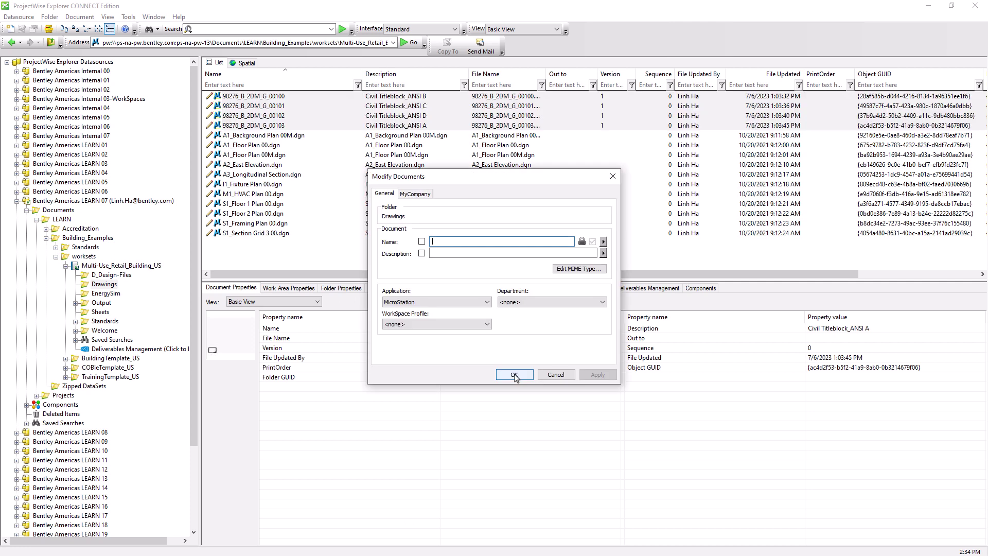
- Set the shared description to $[DocDescr] $[DocNm]_Ver$[DocVer] from the insertable properties
{"action": "left_click", "coordinate": [486, 252]}
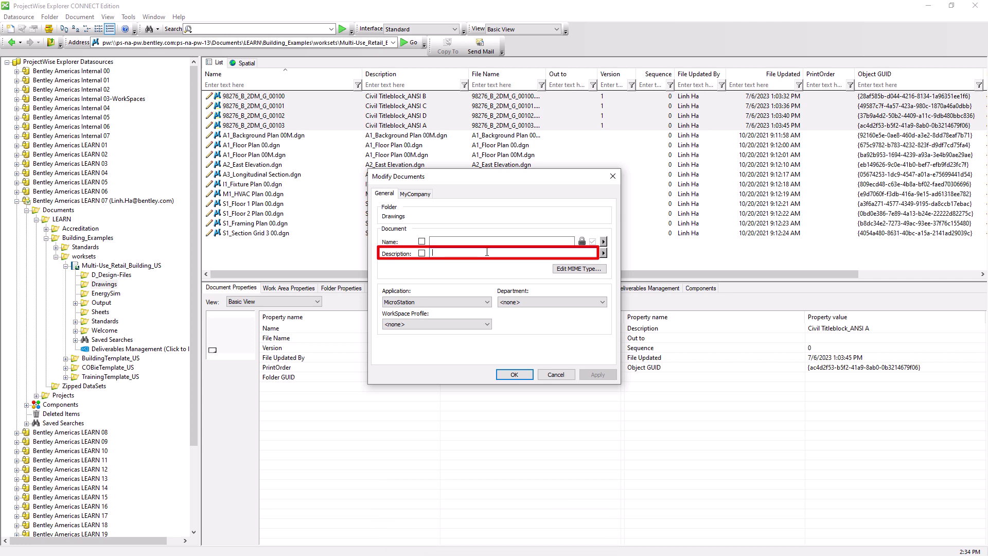
{"action": "left_click", "coordinate": [603, 253]}
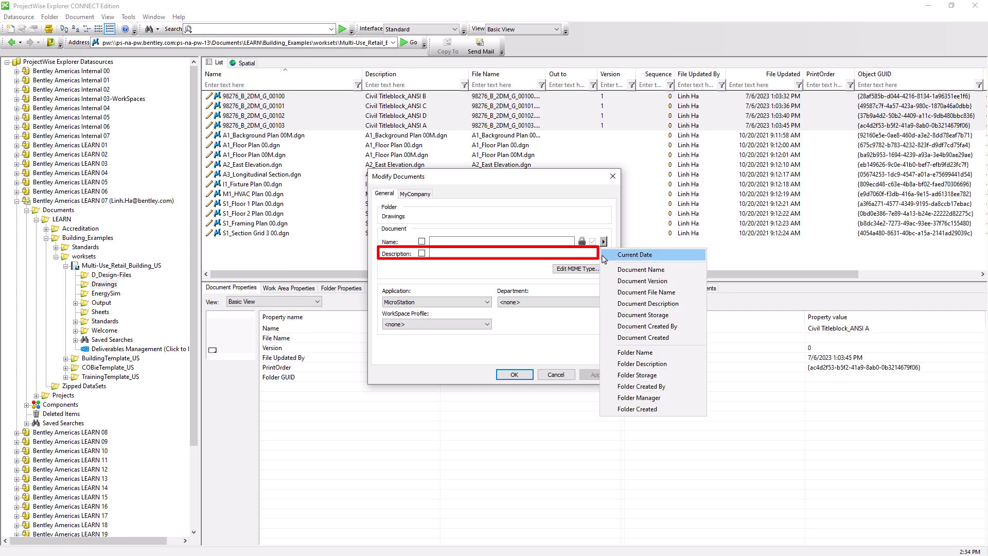
{"action": "left_click", "coordinate": [634, 304]}
{"action": "left_click", "coordinate": [603, 252]}
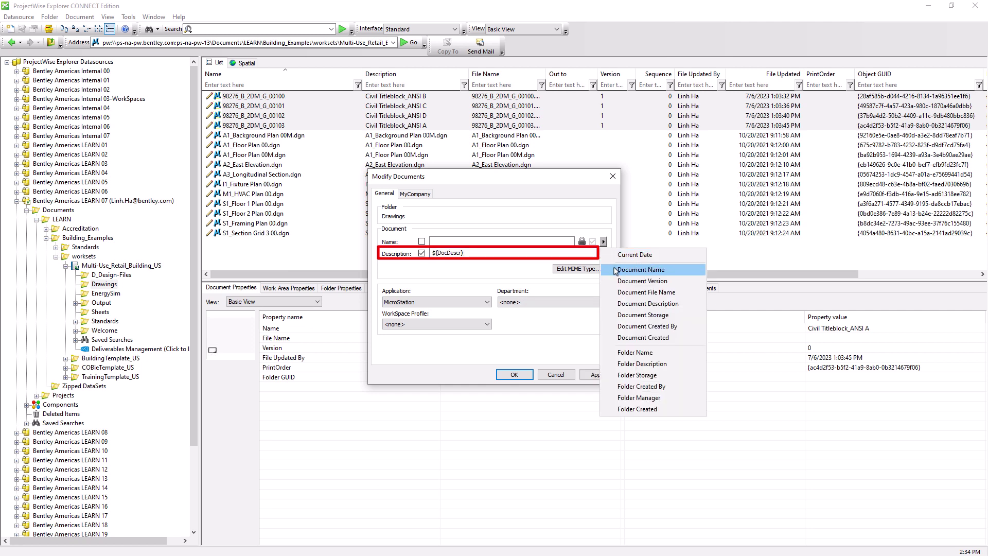
{"action": "left_click", "coordinate": [641, 272]}
{"action": "type", "text": "_Ver"}
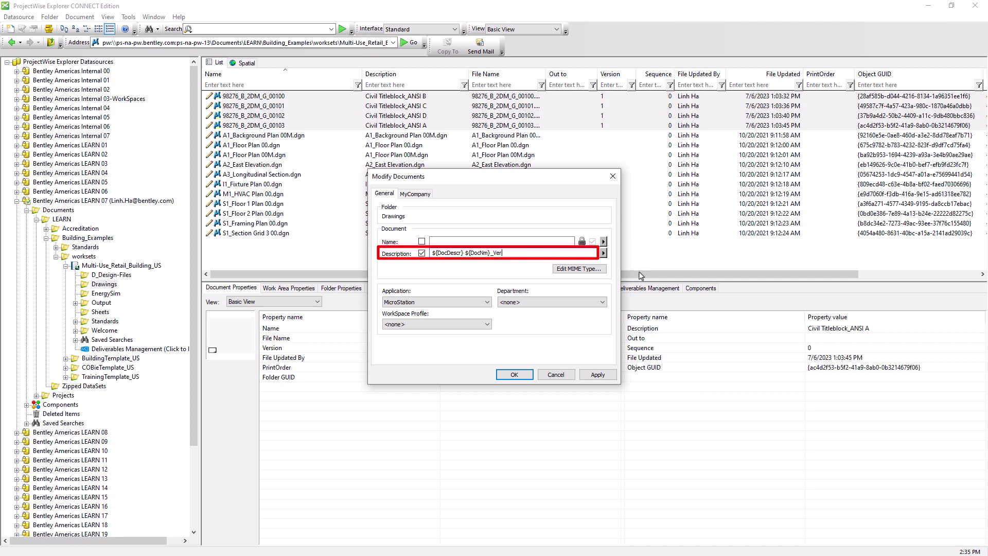
{"action": "left_click", "coordinate": [603, 252]}
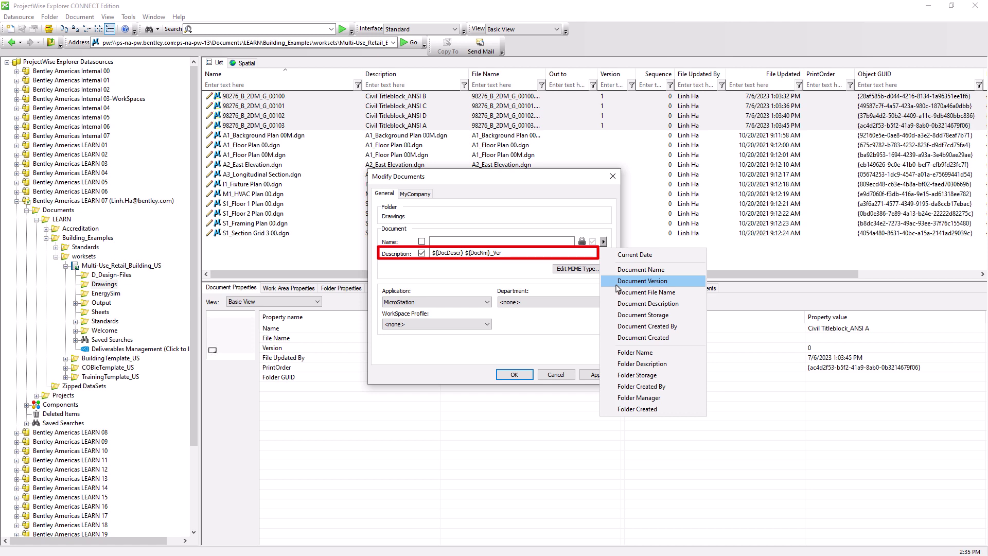
{"action": "left_click", "coordinate": [615, 282]}
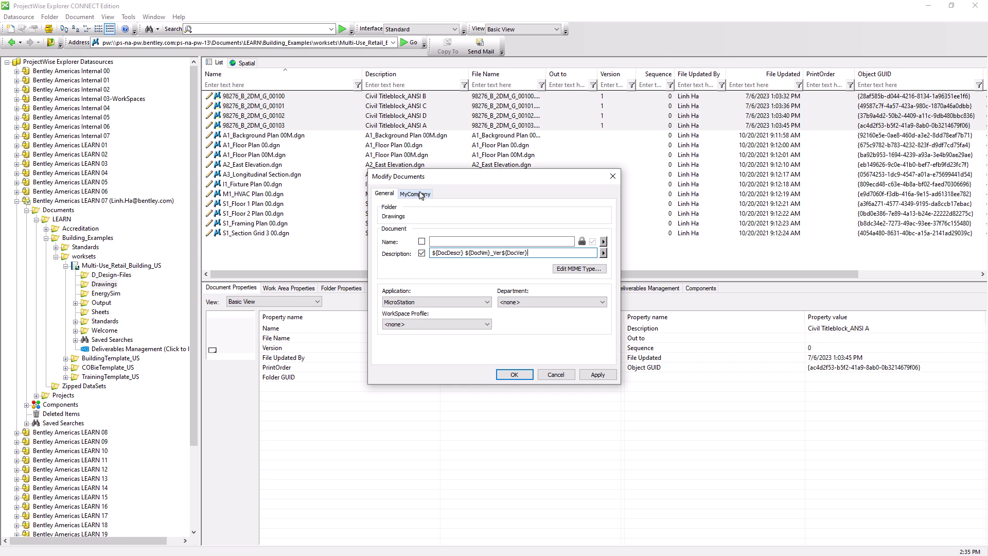
- Give all four documents the BSI200 Revision_Note on the MyCompany tab and apply the changes
{"action": "left_click", "coordinate": [420, 194]}
{"action": "left_click", "coordinate": [466, 321]}
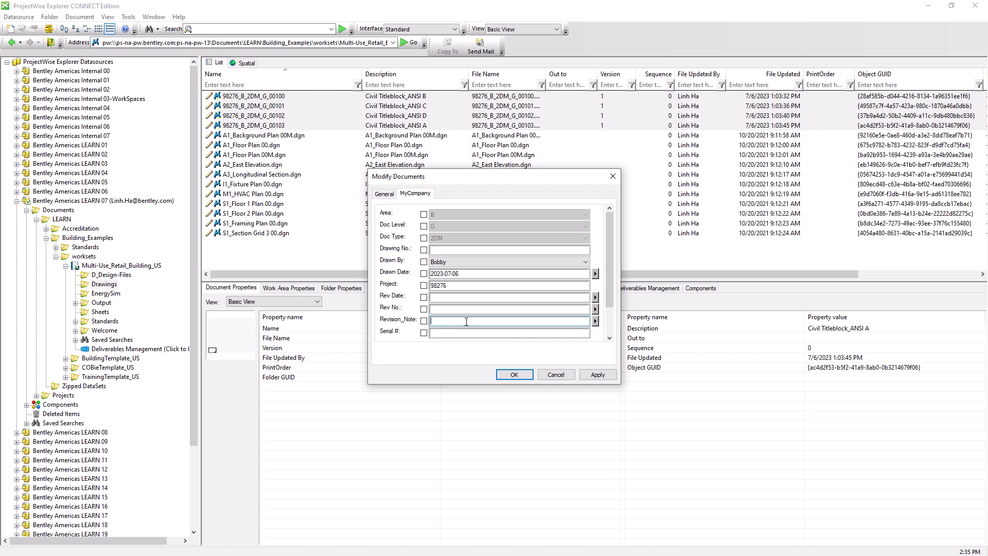
{"action": "type", "text": "Original document from a previous project BSI200"}
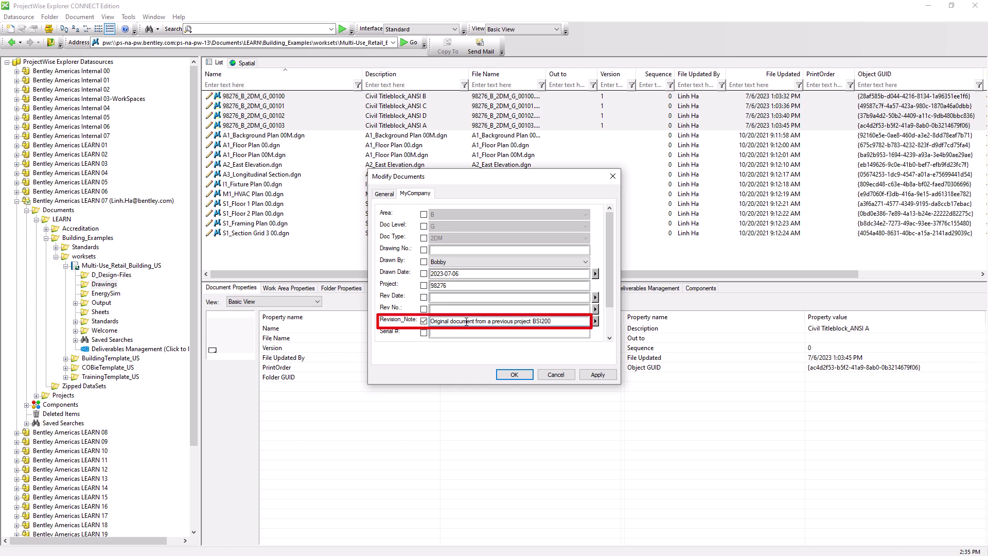
{"action": "left_click", "coordinate": [527, 372]}
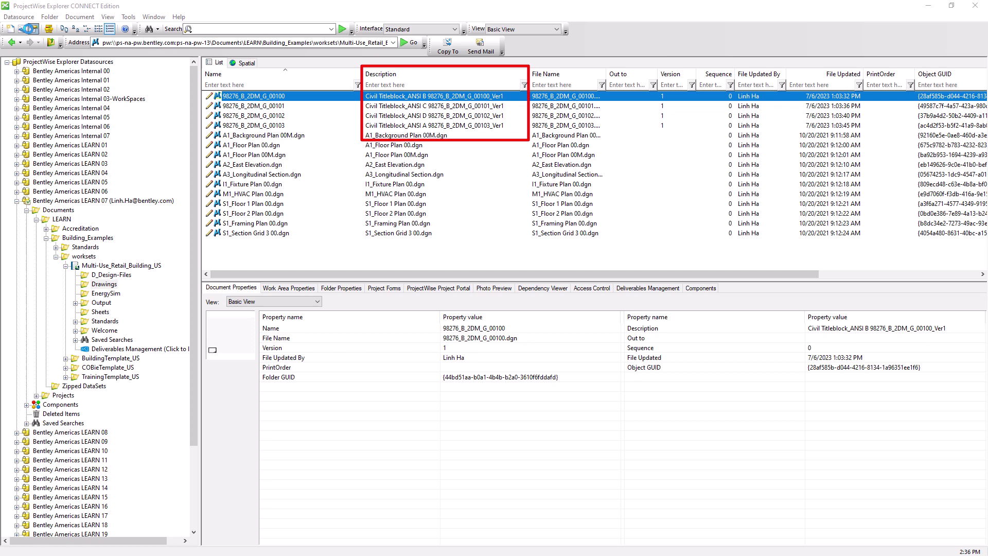
- Review 00100's new description, then confirm 00101's Revision_Note shows the BSI200 note
{"action": "key", "text": "alt+Return"}
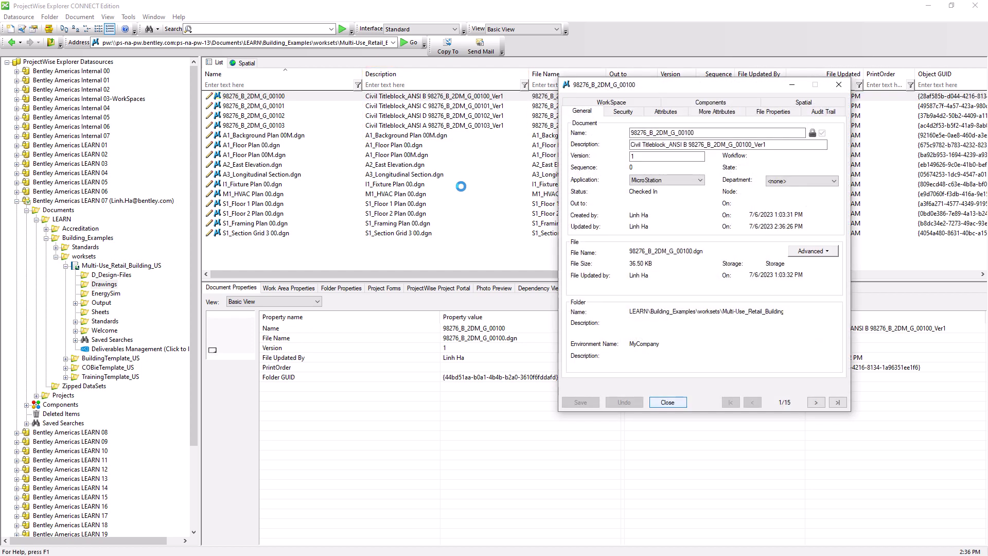
{"action": "left_click_drag", "start_coordinate": [804, 145], "coordinate": [615, 148]}
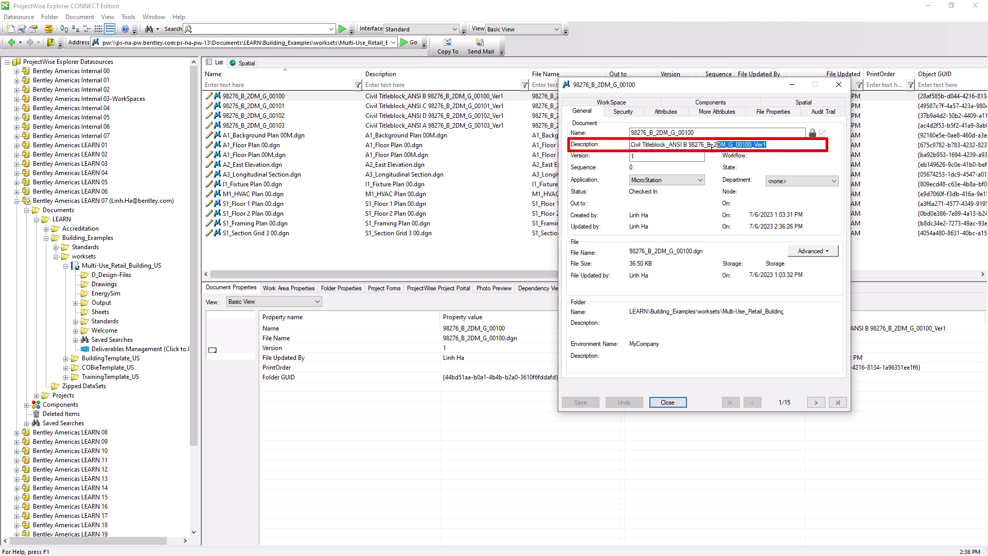
{"action": "left_click", "coordinate": [668, 112]}
{"action": "left_click_drag", "start_coordinate": [699, 205], "coordinate": [571, 204]}
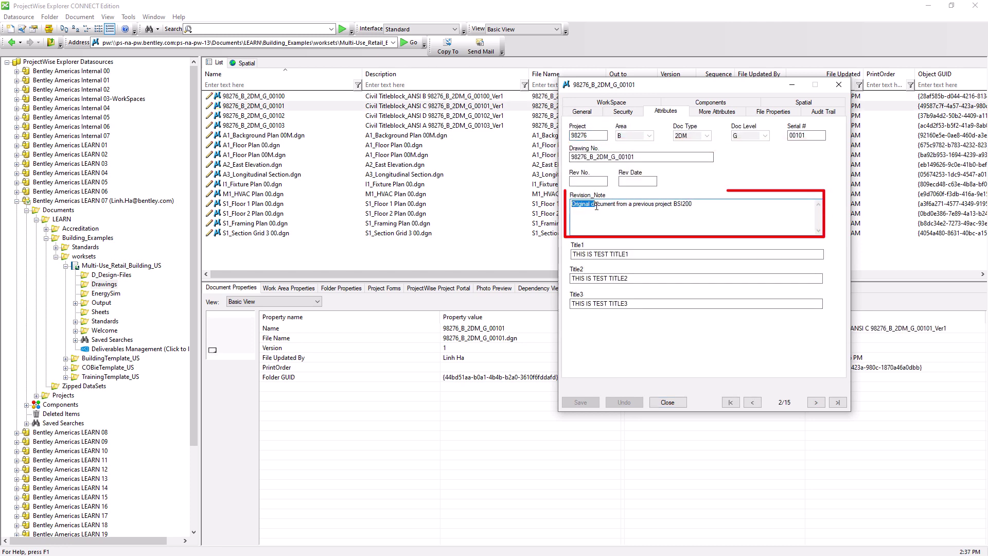